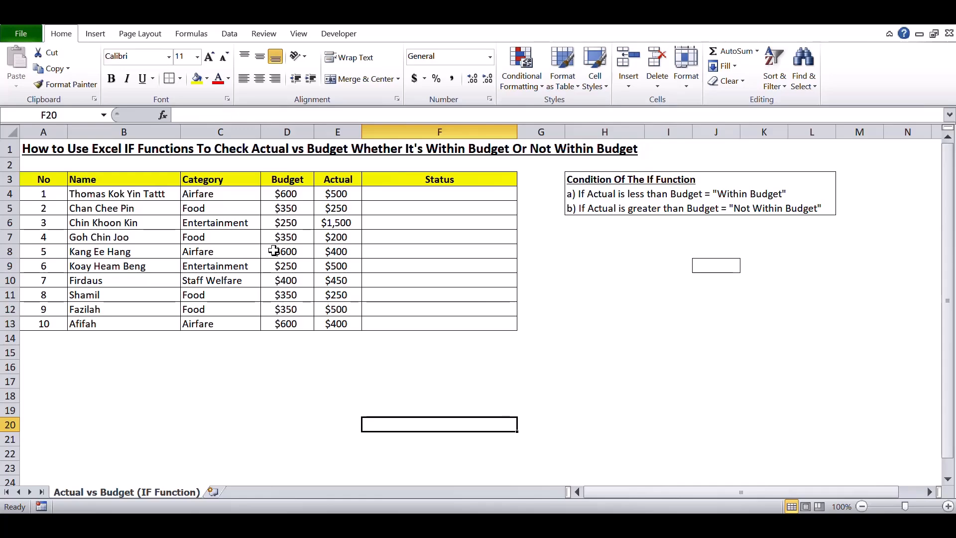
left_click(345, 196)
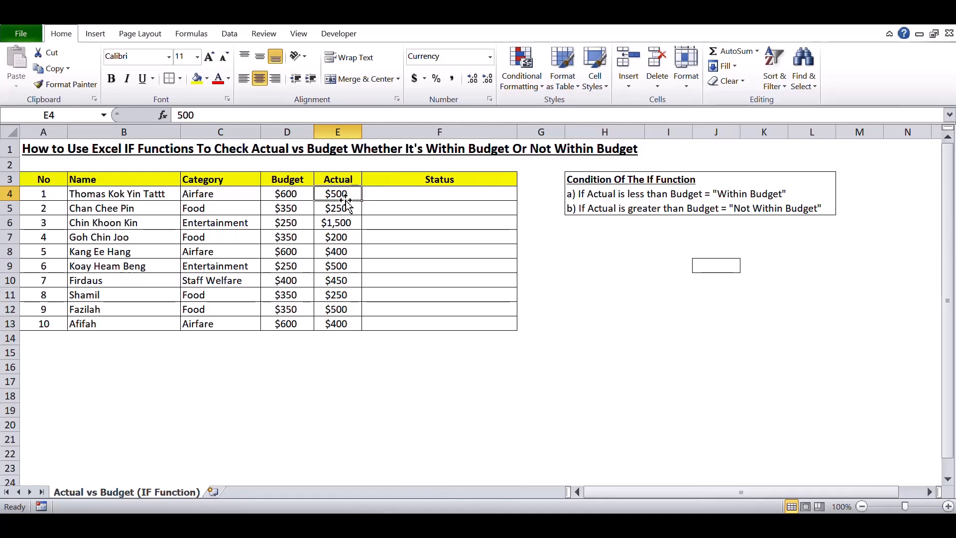
left_click(624, 367)
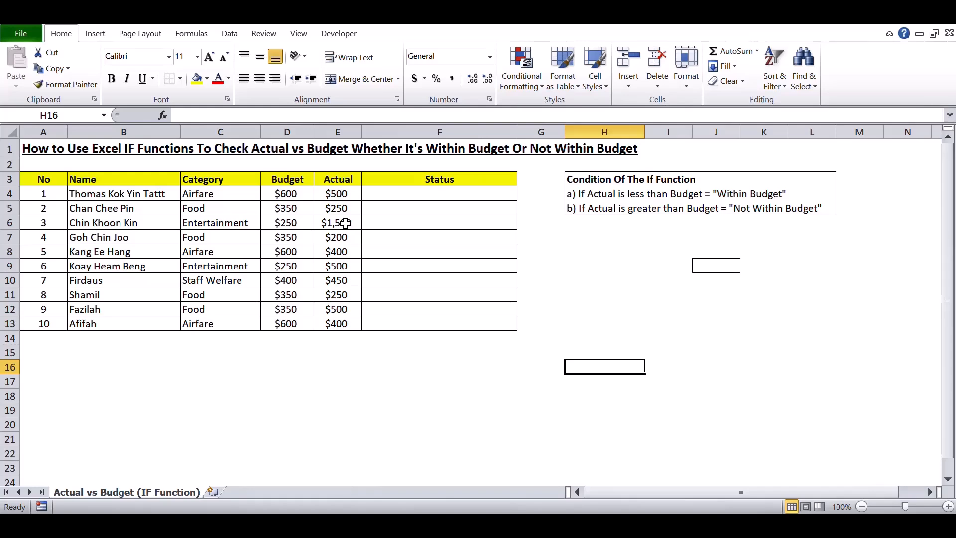
Start an IF formula in F4 that tests whether the Actual in E4 is less than the Budget in D4.
left_click(445, 194)
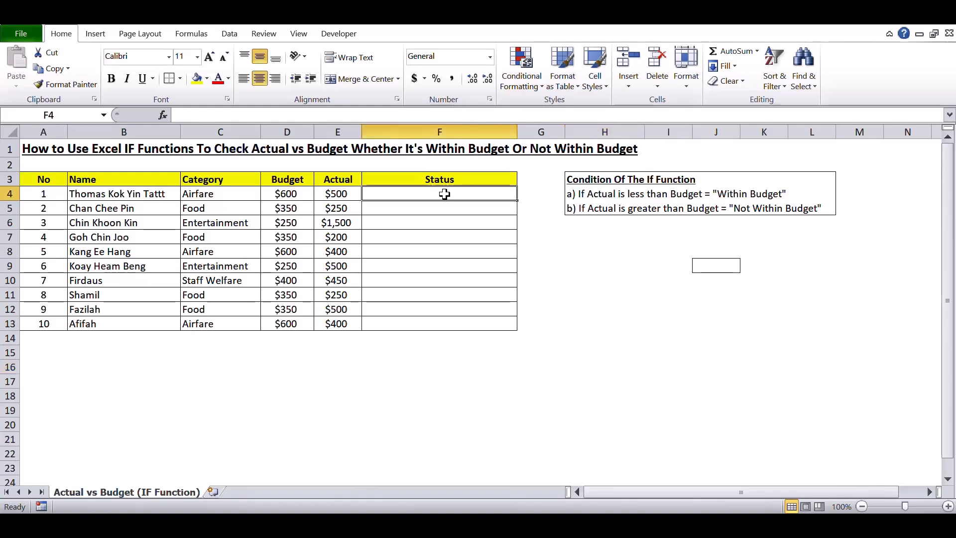
type("=i")
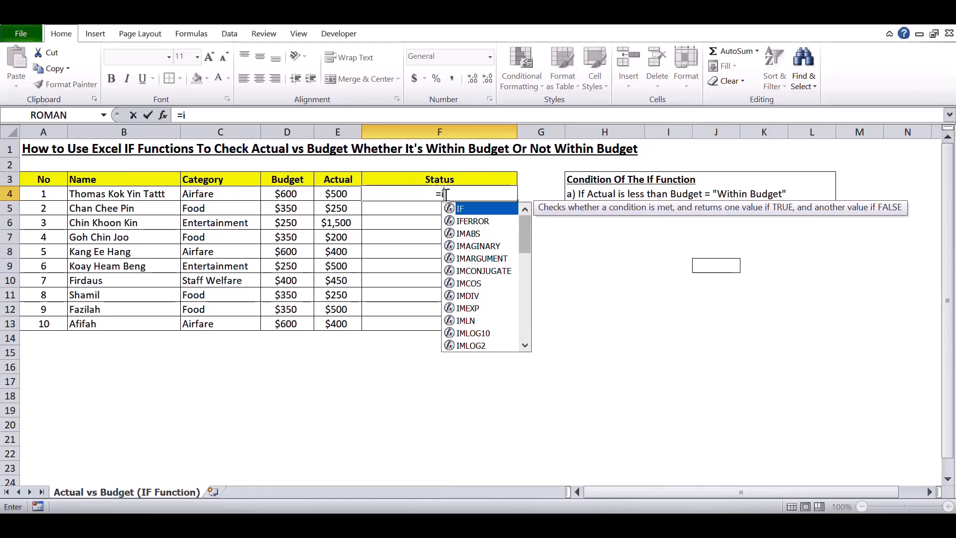
key("BackSpace")
type("IF")
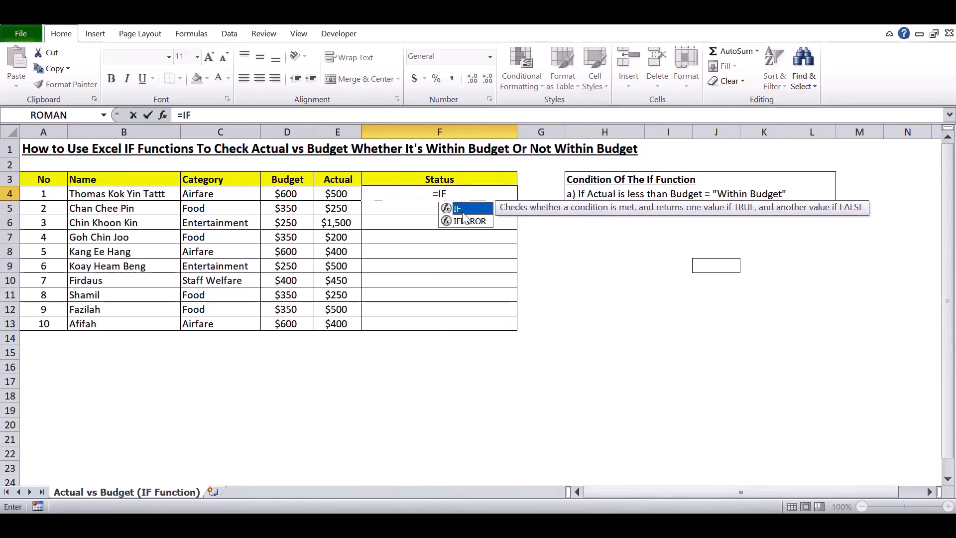
type("(")
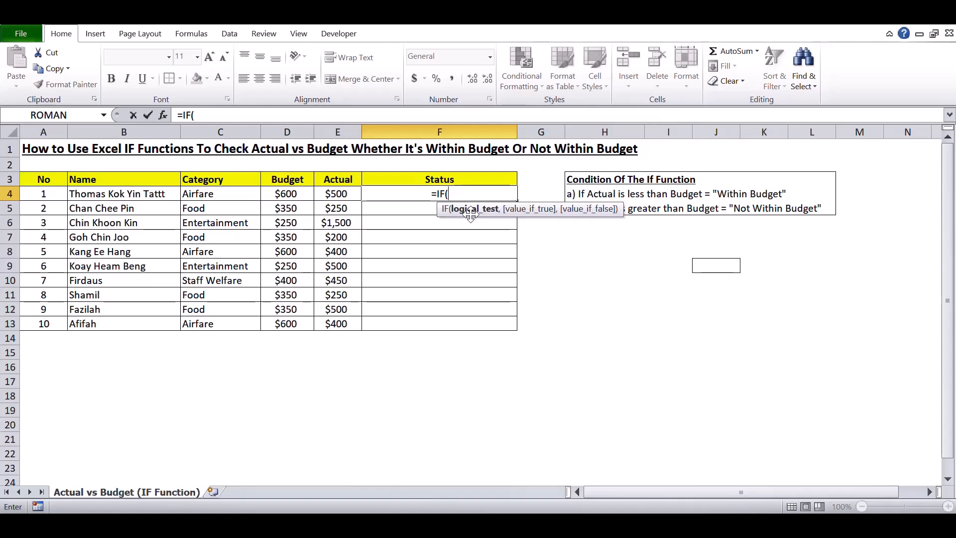
left_click(343, 194)
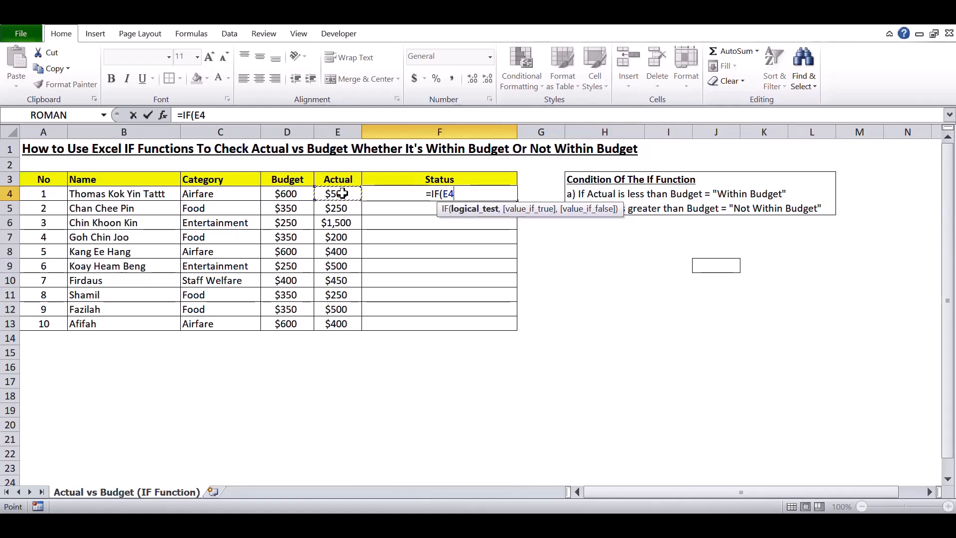
type("<")
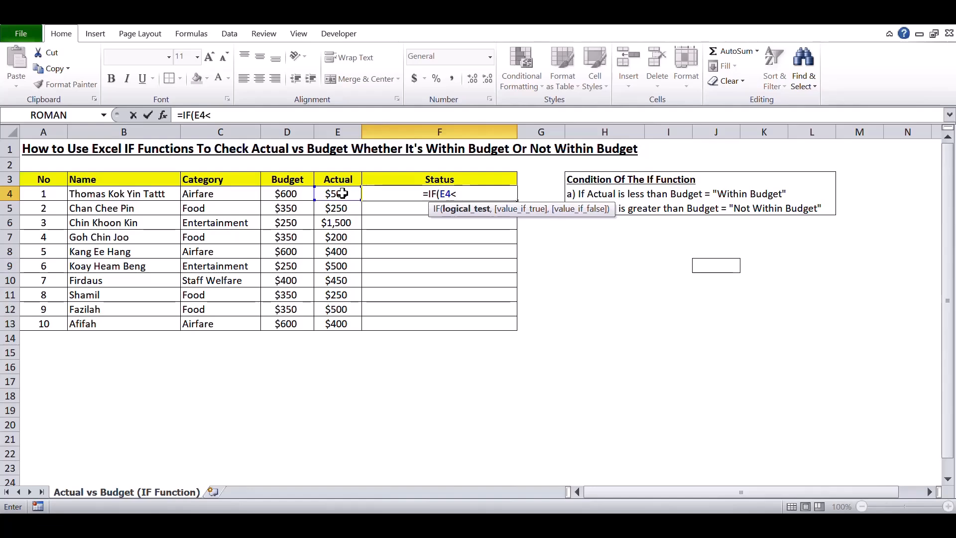
left_click(294, 194)
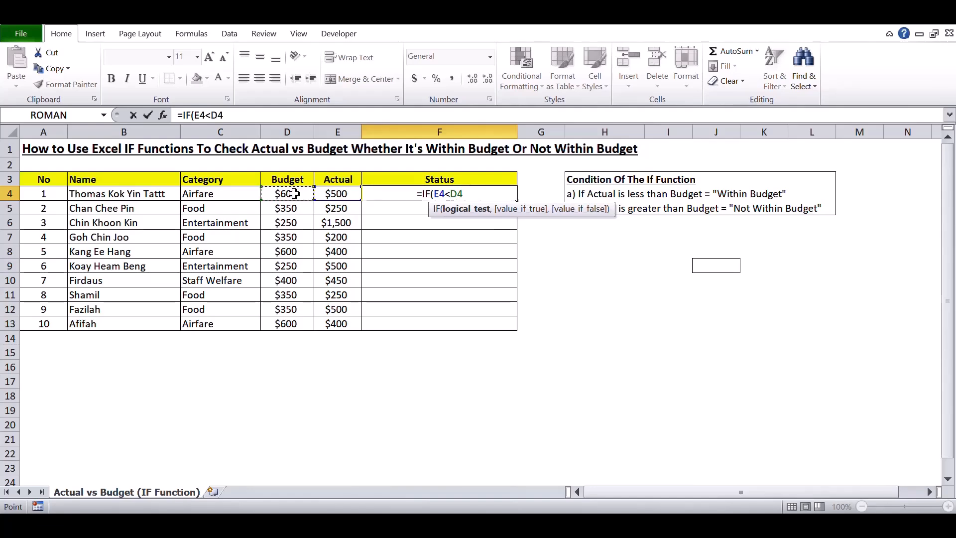
type(",")
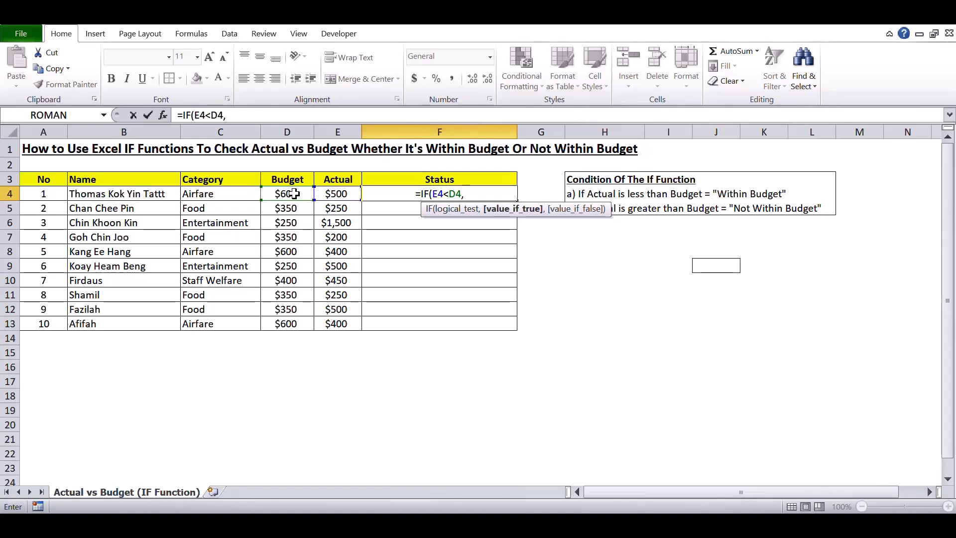
Set the value-if-true argument of the F4 formula to "Within Budget".
type("\"wIT")
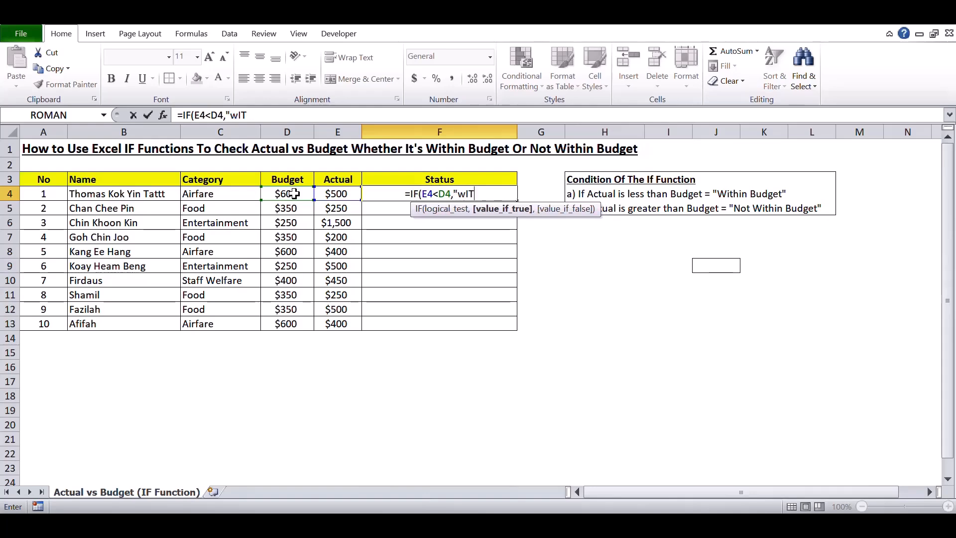
key("BackSpace")
key("BackSpace")
key("BackSpace")
type("Withi")
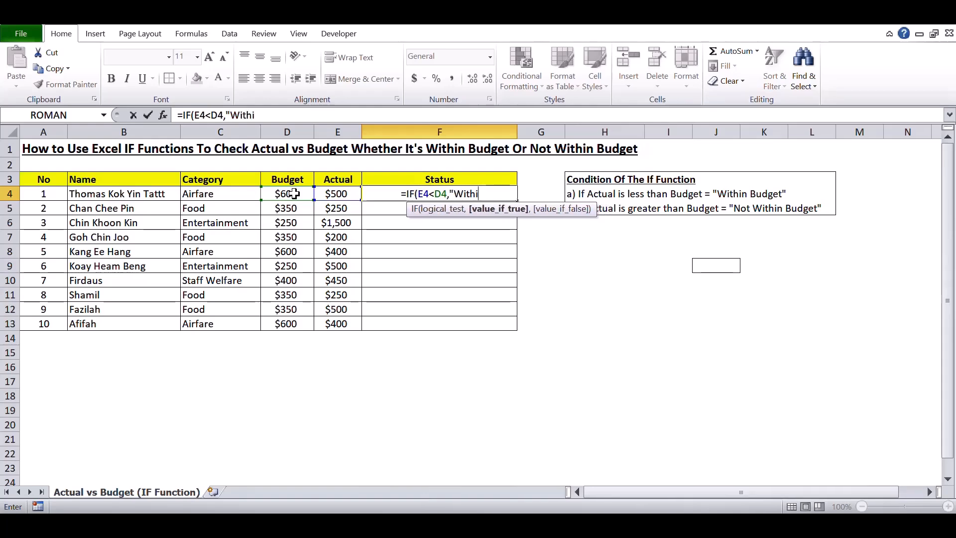
type("n Budget")
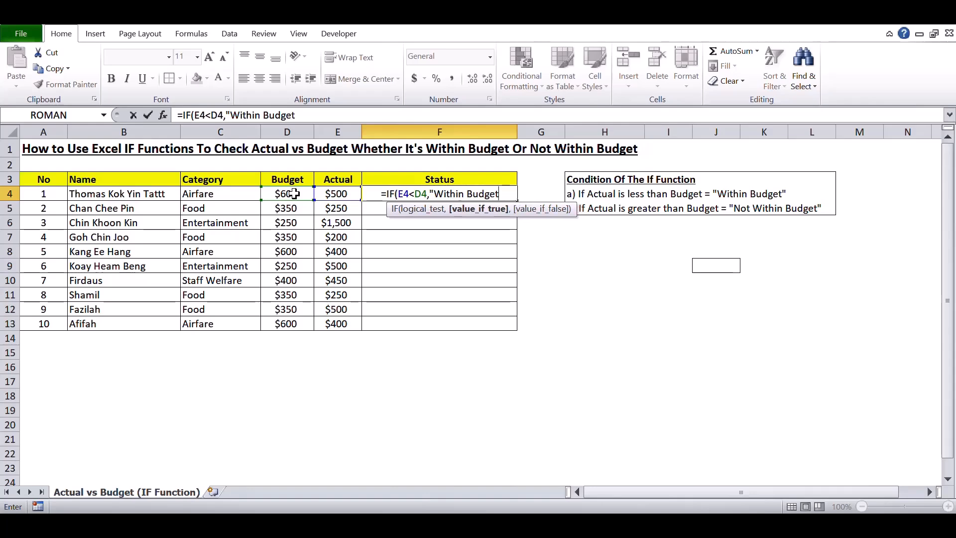
type("\"")
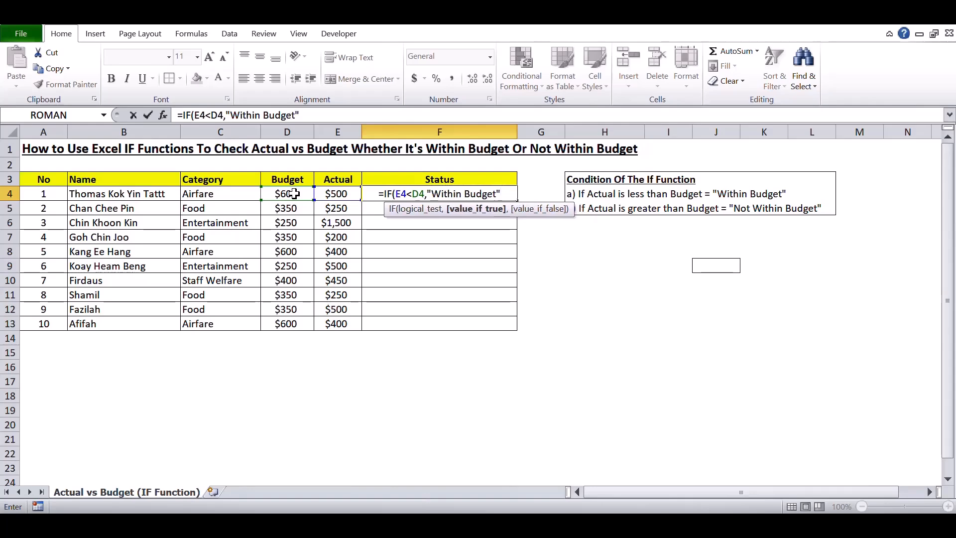
type(",")
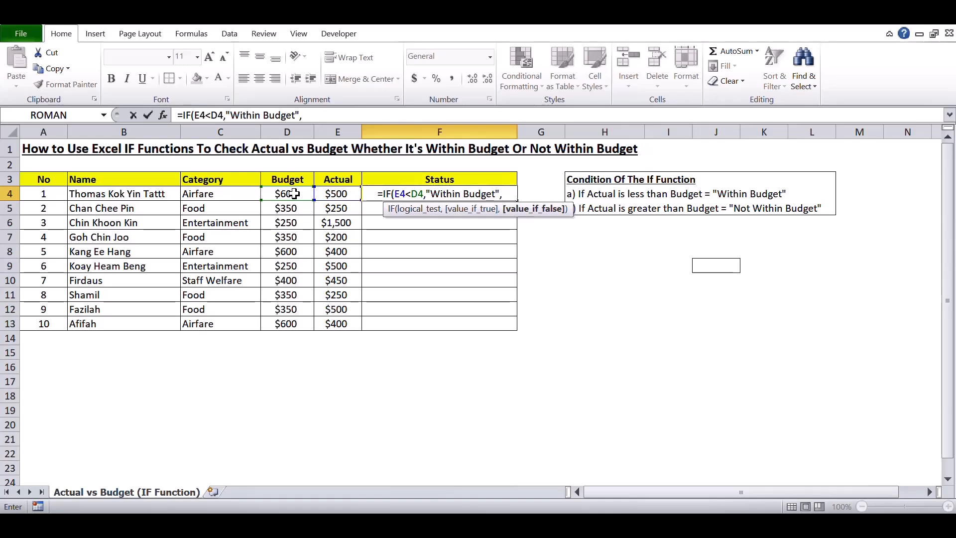
Set the value-if-false argument to "Not Within Budget", then close and commit the F4 formula.
type("\"Not")
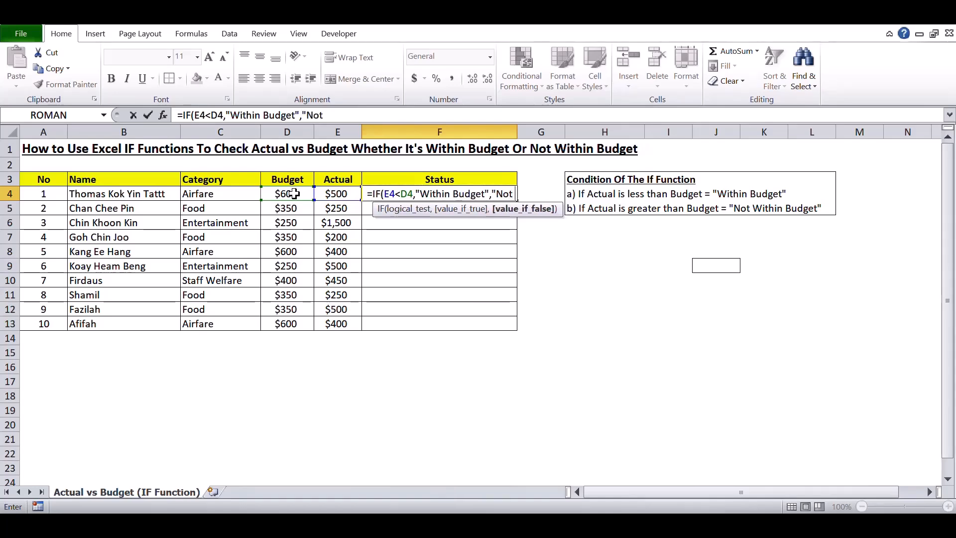
type(" Within B")
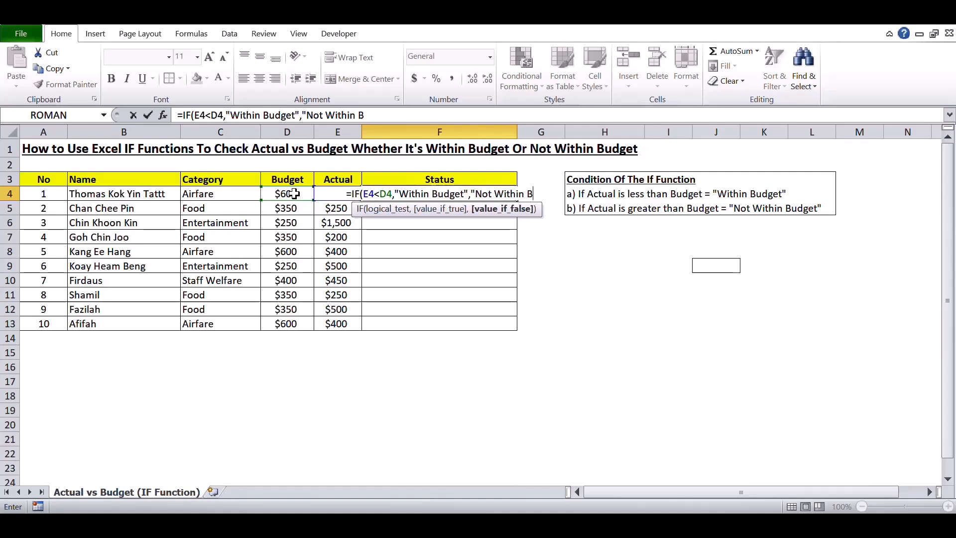
type("udget")
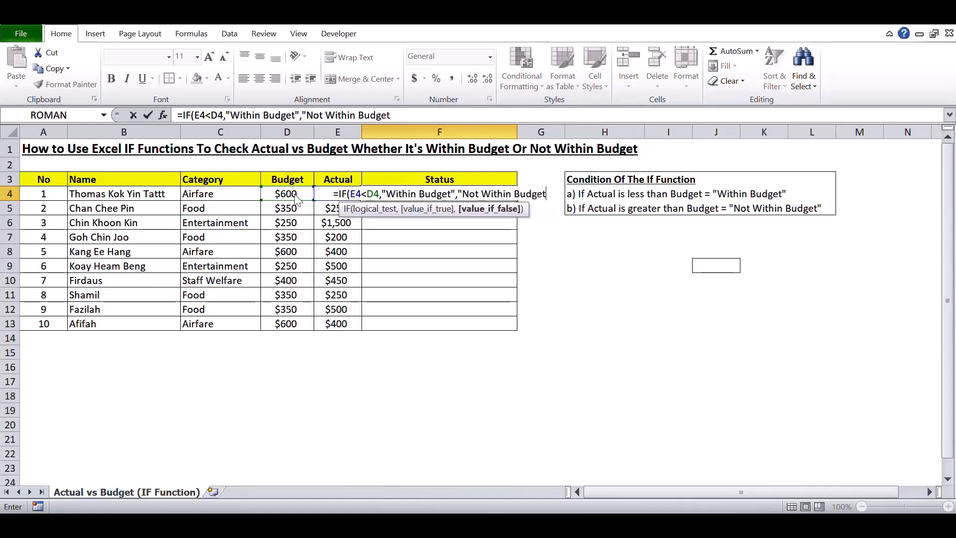
type("\")")
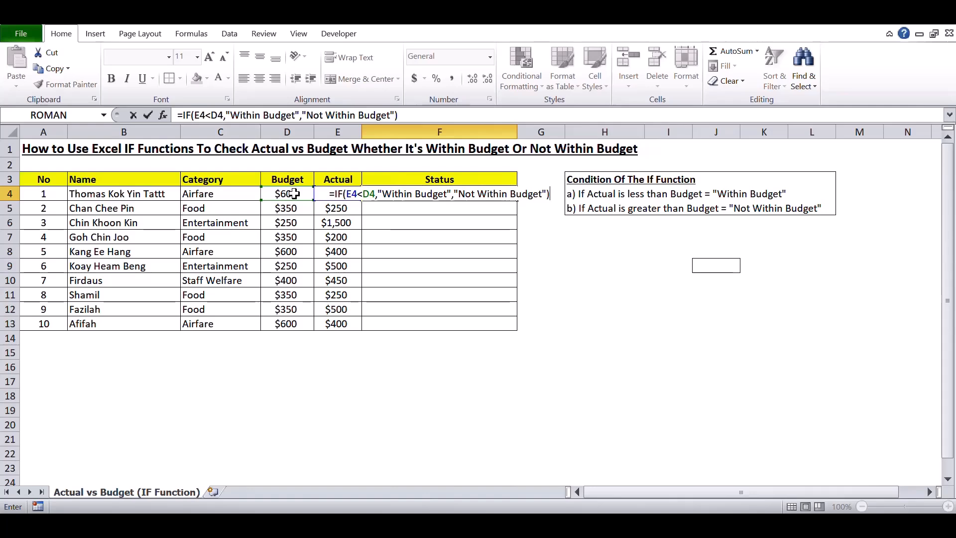
key("Return")
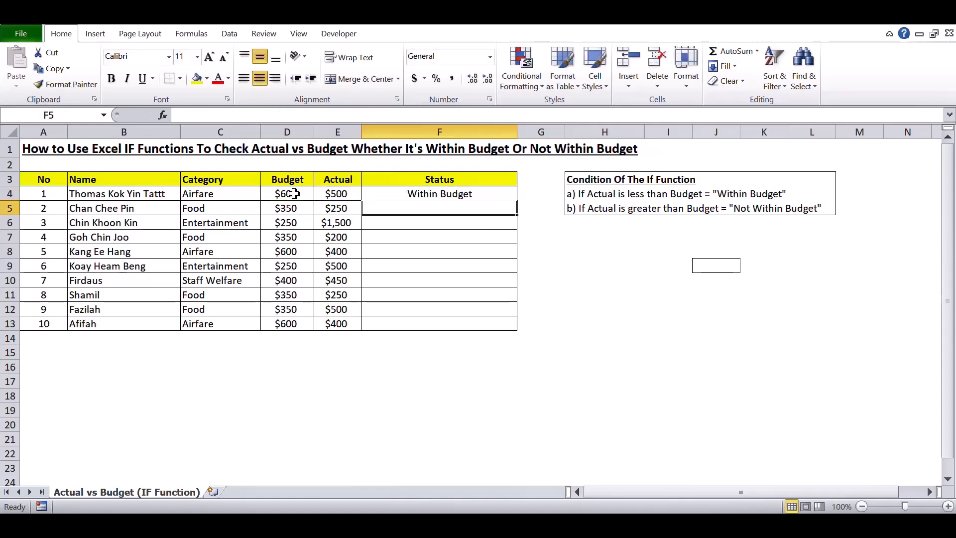
Copy the F4 status formula down the Status column through F13.
left_click(418, 191)
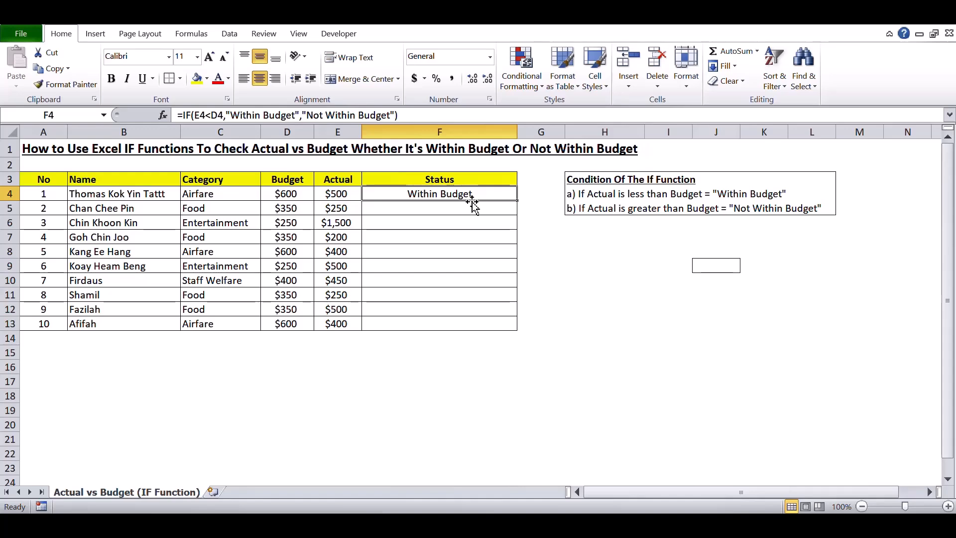
double_click(518, 201)
left_click(530, 226)
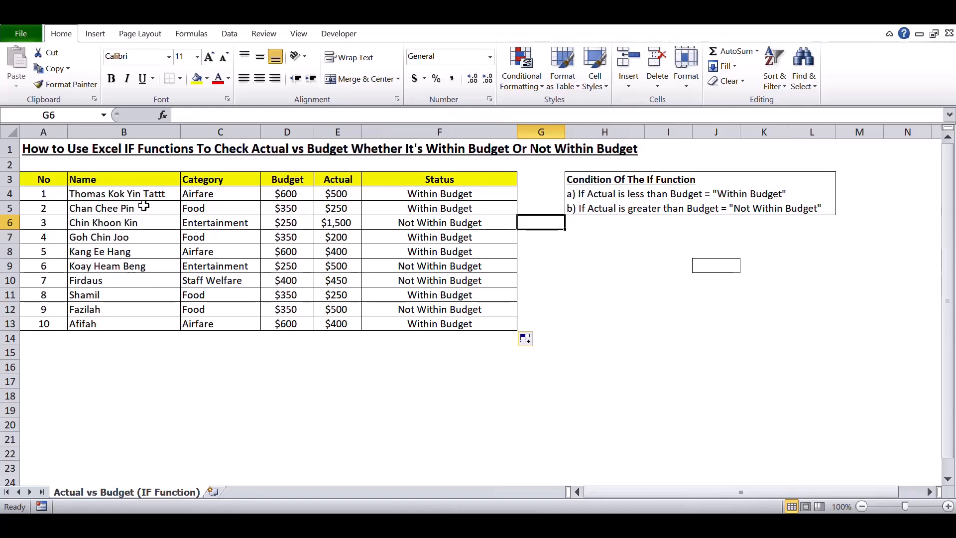
Turn on filtering for the table's header row A3:F3.
left_click(10, 178)
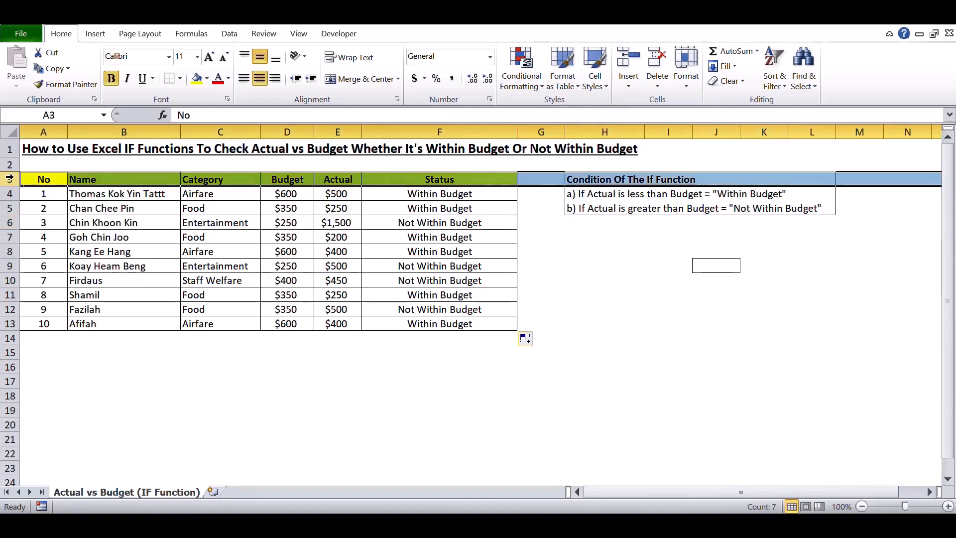
left_click(37, 179)
key("ctrl+Right")
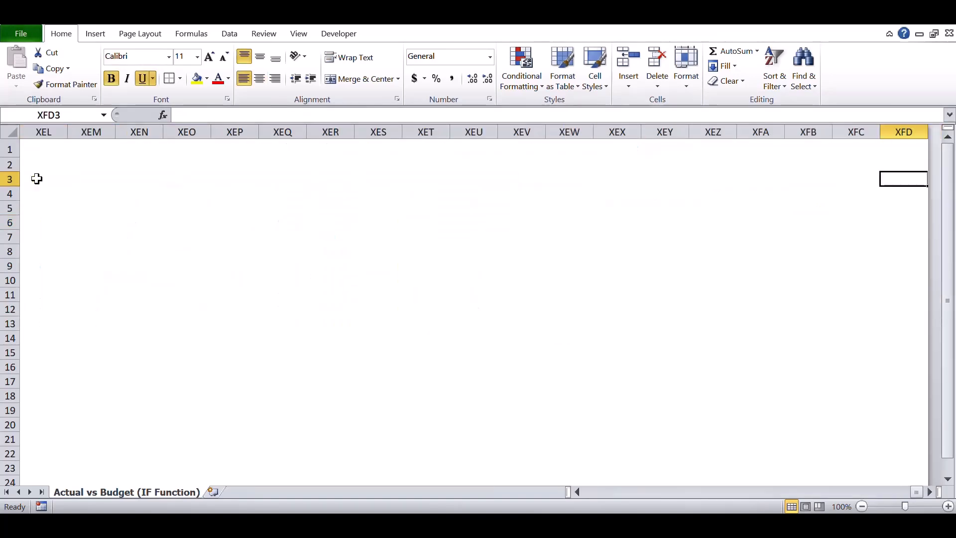
key("ctrl+Left")
key("ctrl+Left")
key("ctrl+Left")
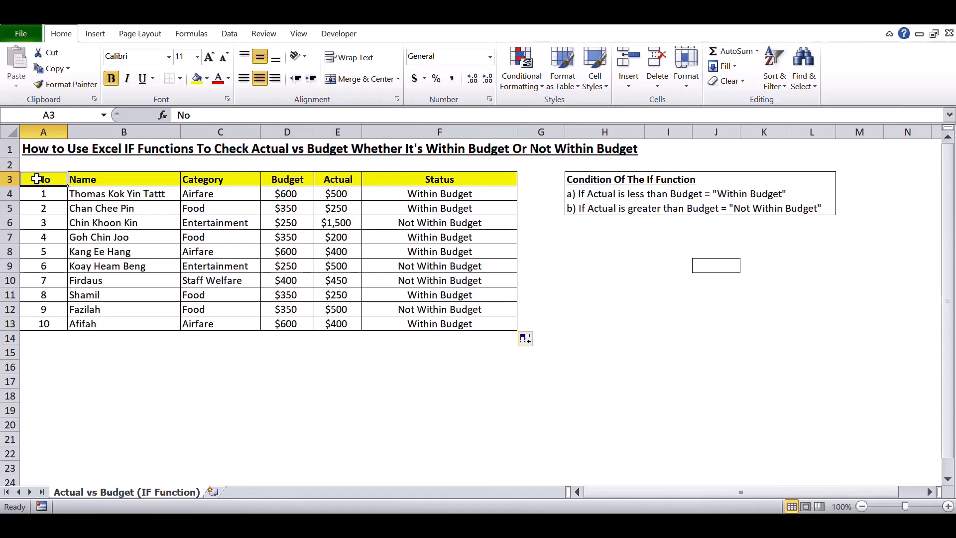
key("shift+Right")
key("shift+Right")
key("shift+Right")
key("shift+Right")
key("shift+Right")
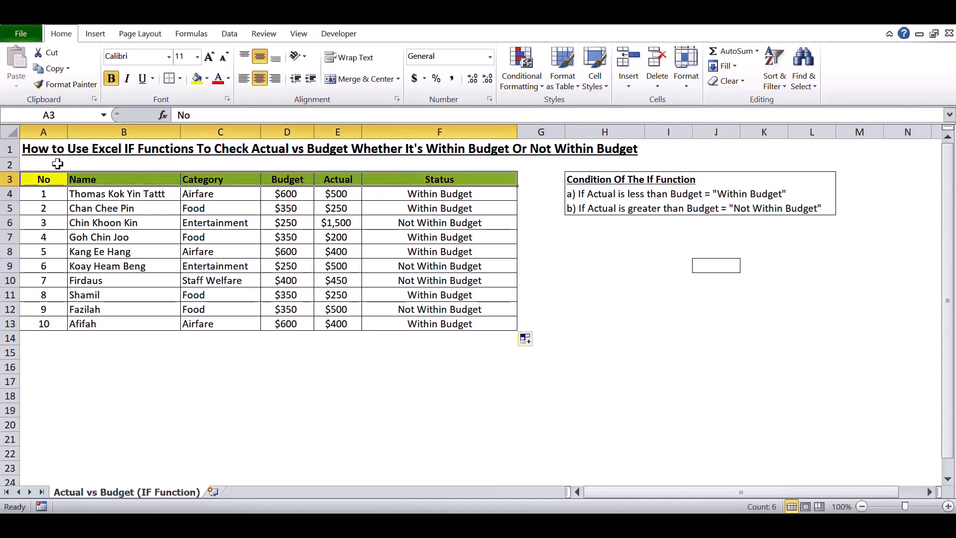
left_click(230, 34)
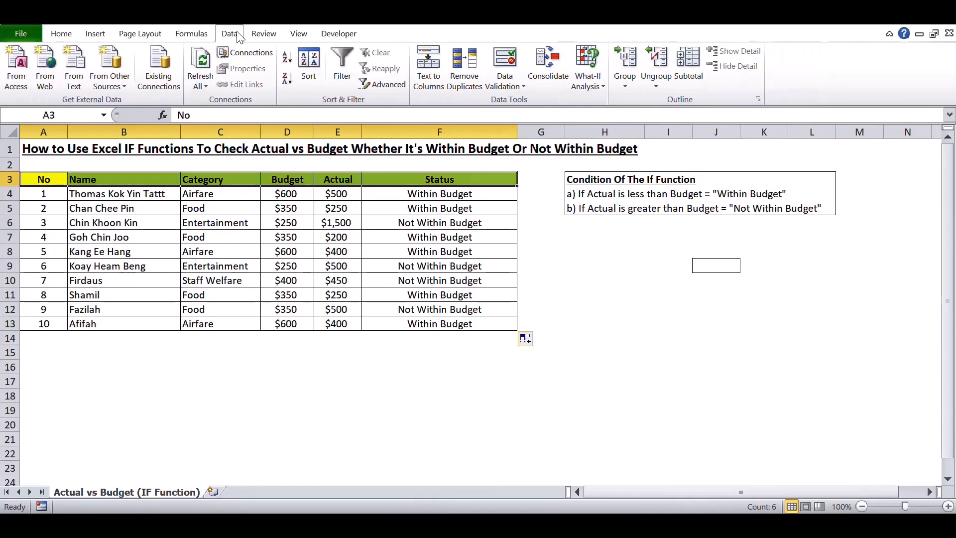
left_click(345, 57)
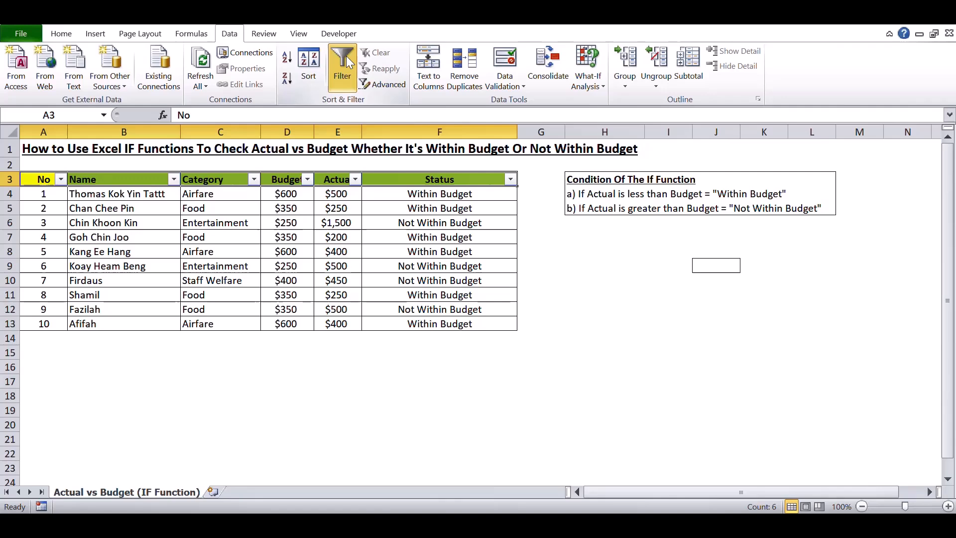
Filter the Status column to show only the "Not Within Budget" rows.
left_click(510, 179)
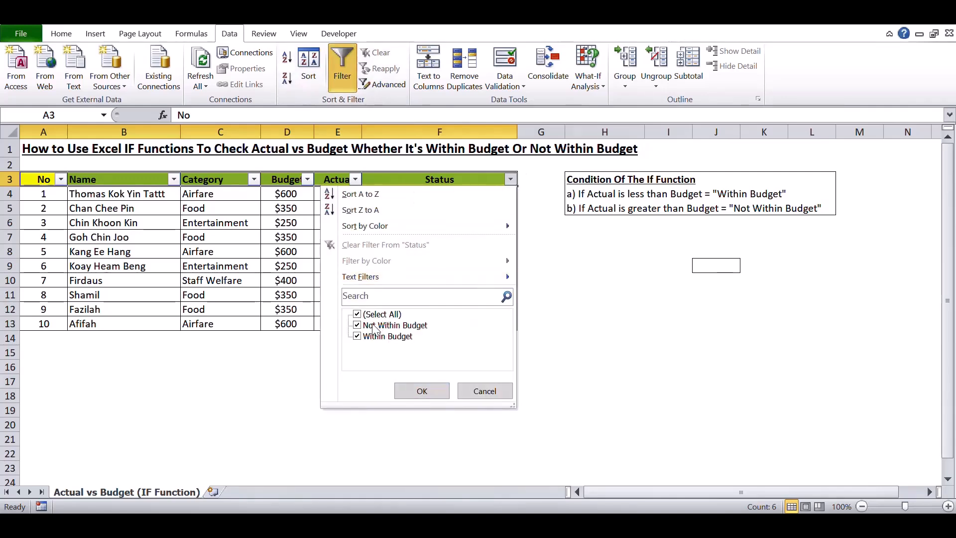
left_click(358, 337)
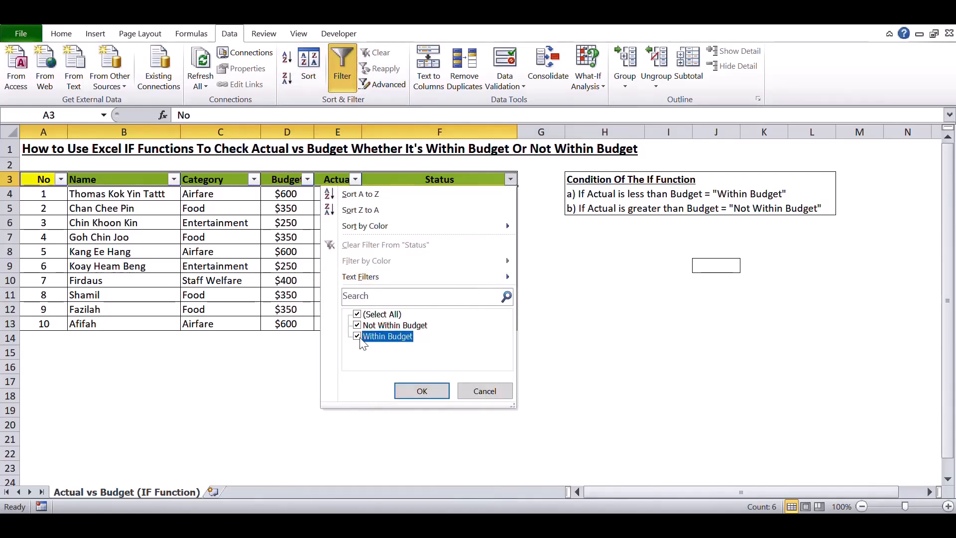
left_click(421, 391)
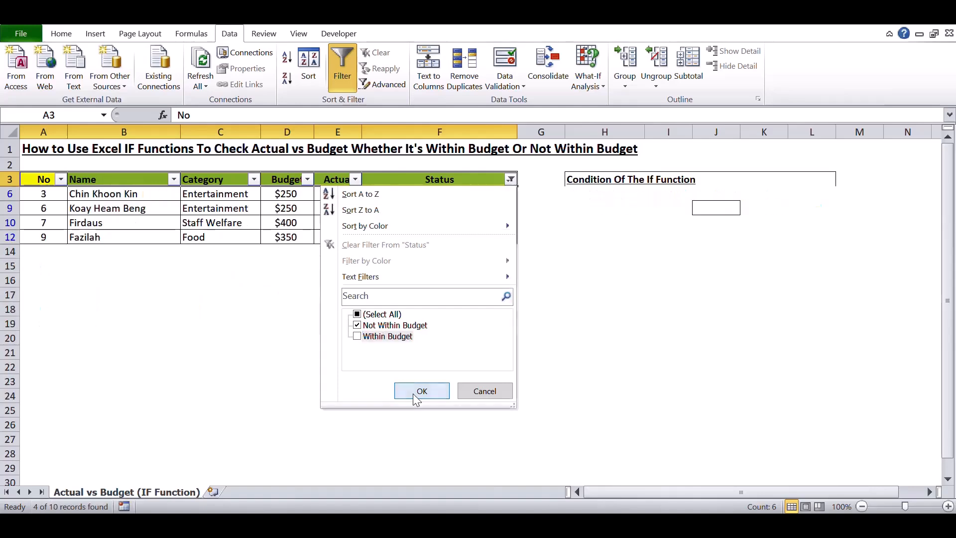
Examine the filtered rows to see whose spending is not within budget.
left_click(440, 193)
key("Left")
key("Left")
key("Left")
key("Left")
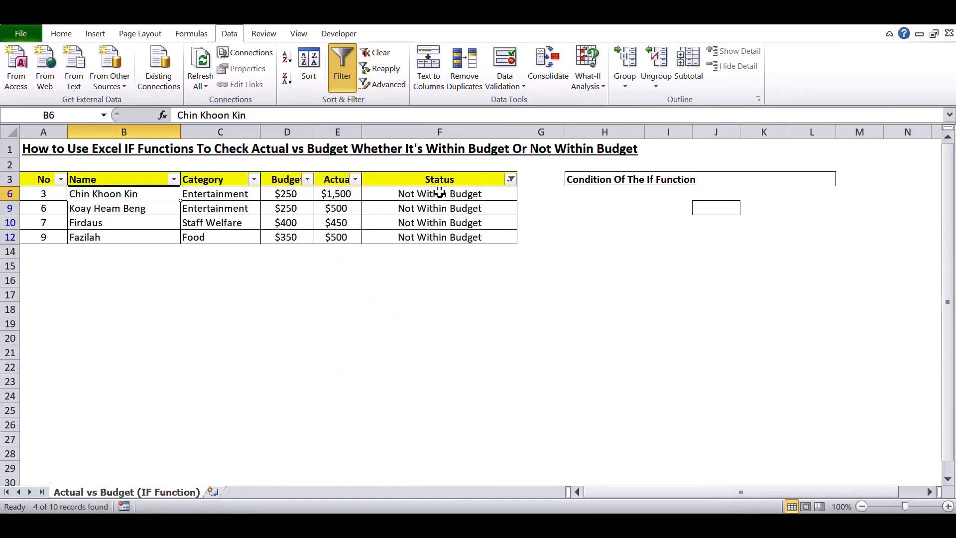
key("Down")
key("Down")
key("Down")
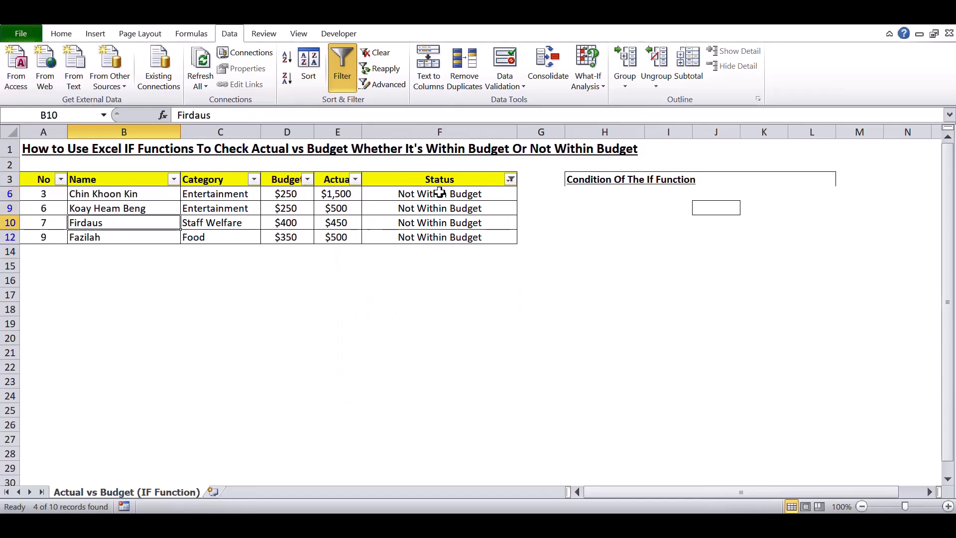
key("Up")
key("Up")
key("Up")
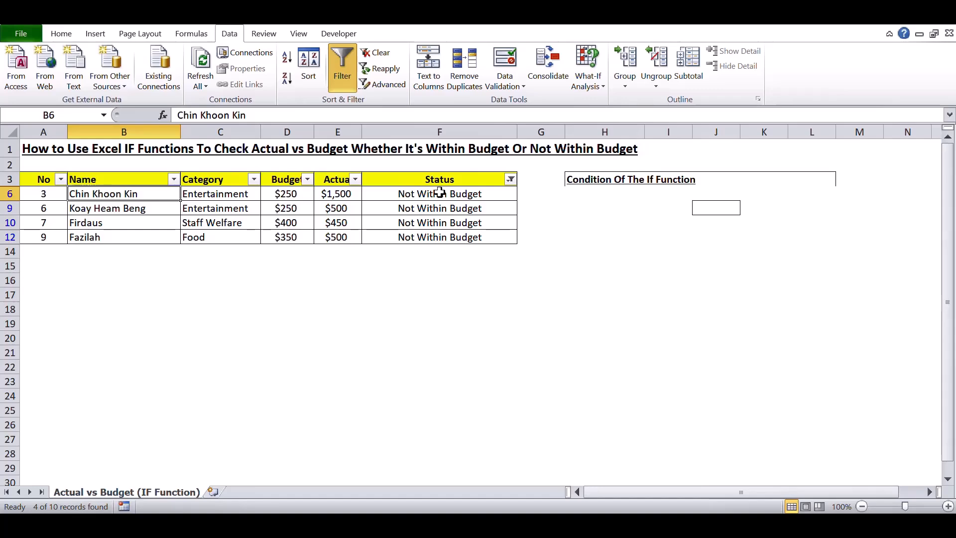
Include the "Within Budget" rows in the Status filter again and turn off filtering for the table.
left_click(511, 180)
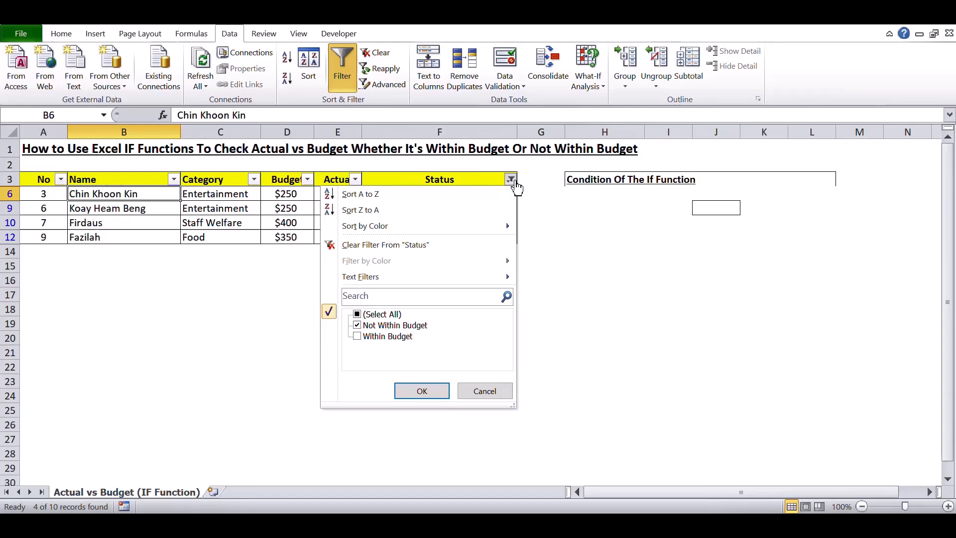
left_click(393, 337)
left_click(429, 397)
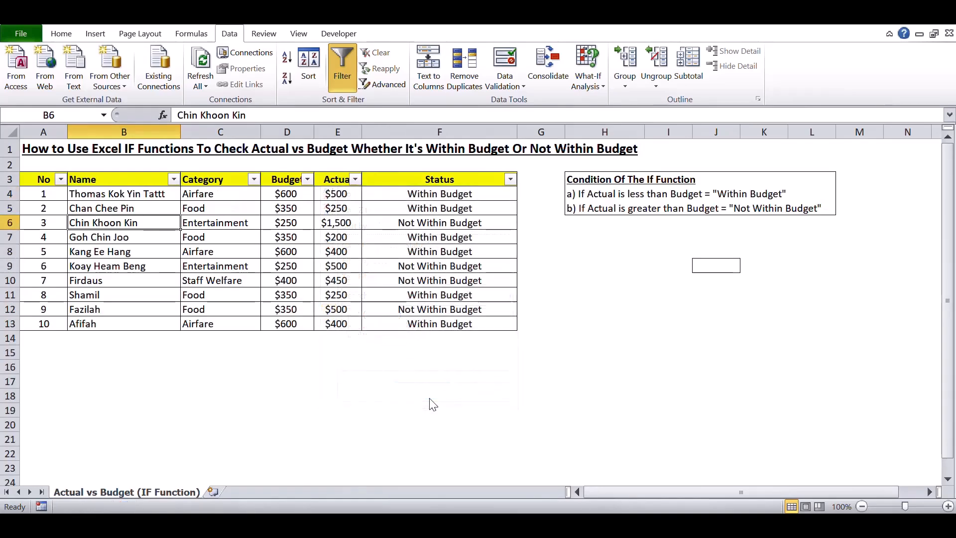
left_click(476, 196)
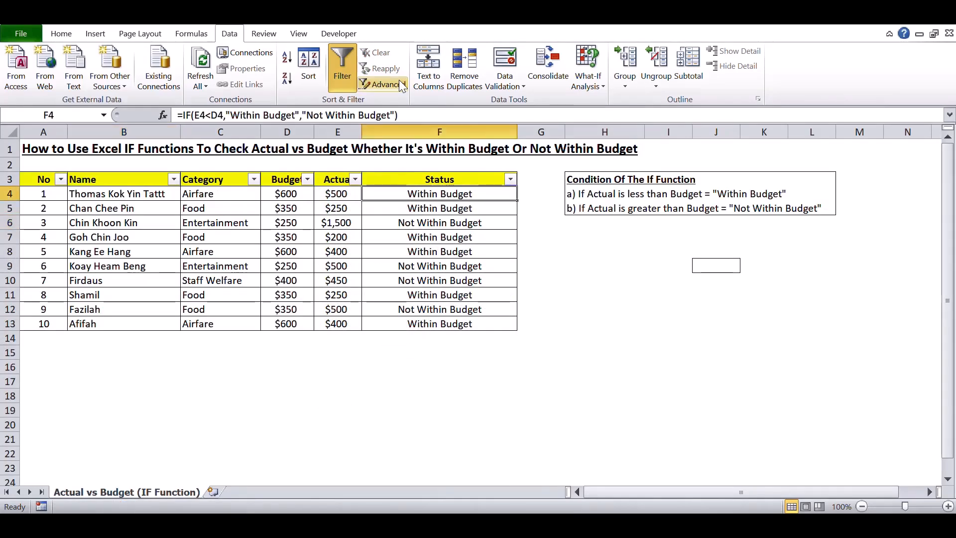
left_click(341, 69)
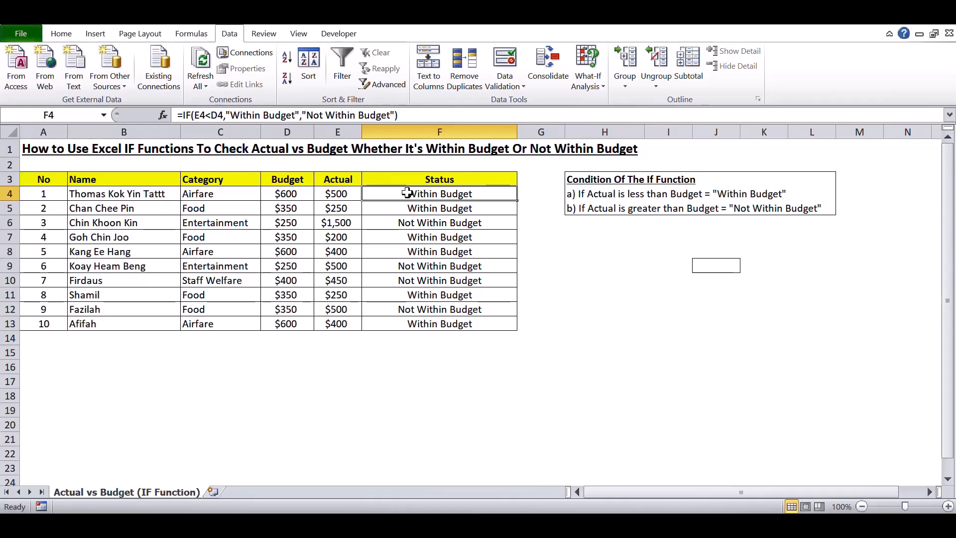
Set up a Text That Contains conditional formatting rule on status cells F4:F13 for the text "Not Within Budget".
key("shift+Down")
key("shift+Down")
key("shift+Down")
key("shift+Down")
key("shift+Down")
key("shift+Down")
key("shift+Down")
key("shift+Down")
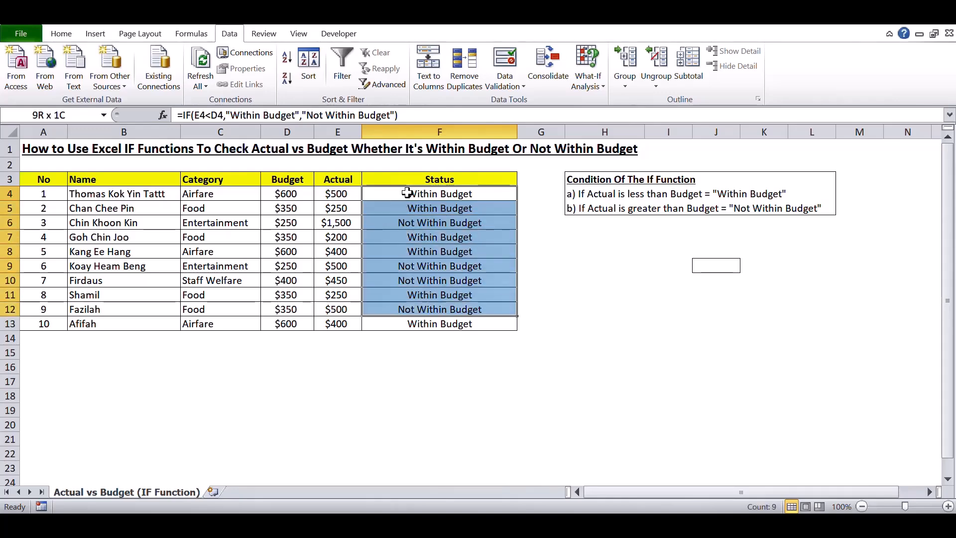
key("shift+Down")
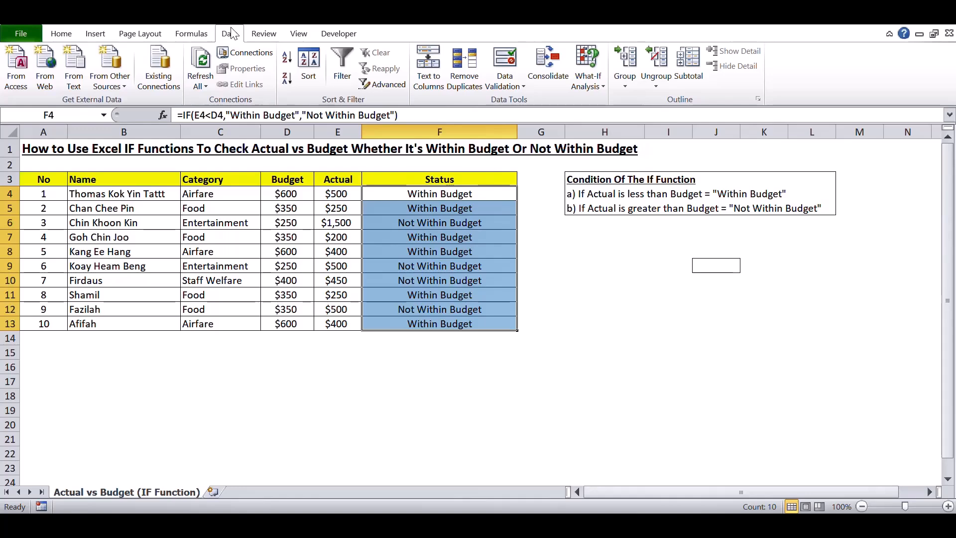
left_click(63, 34)
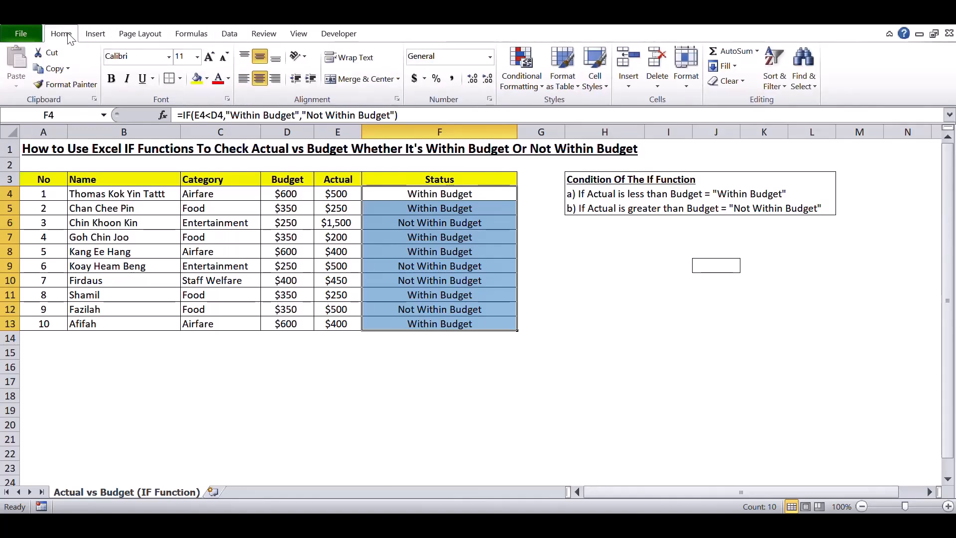
left_click(523, 89)
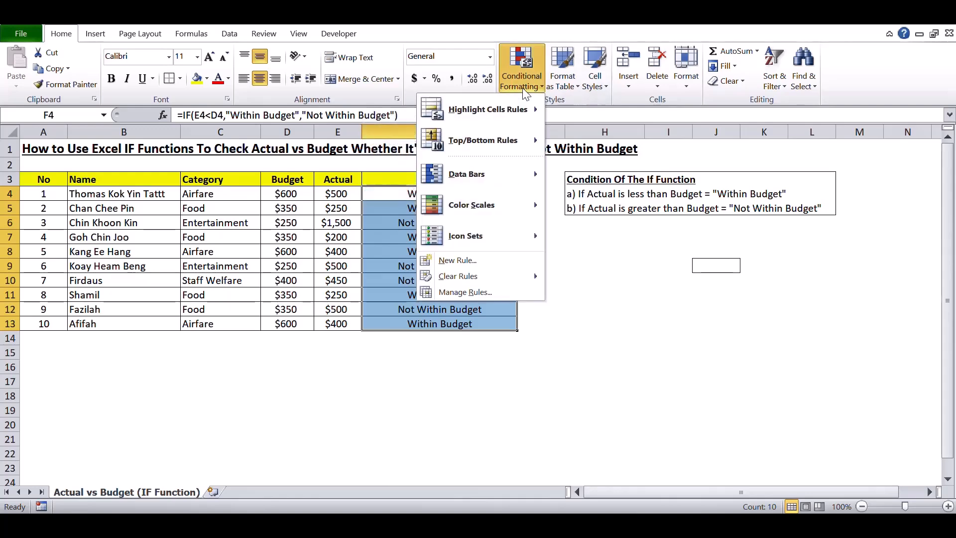
mouse_move(504, 123)
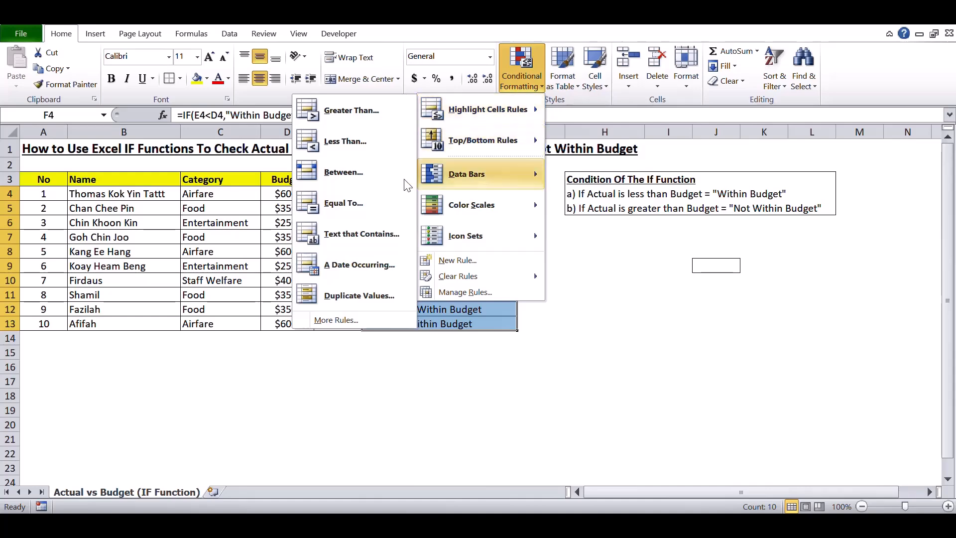
left_click(365, 247)
left_click_drag(465, 238, 621, 315)
type("Not")
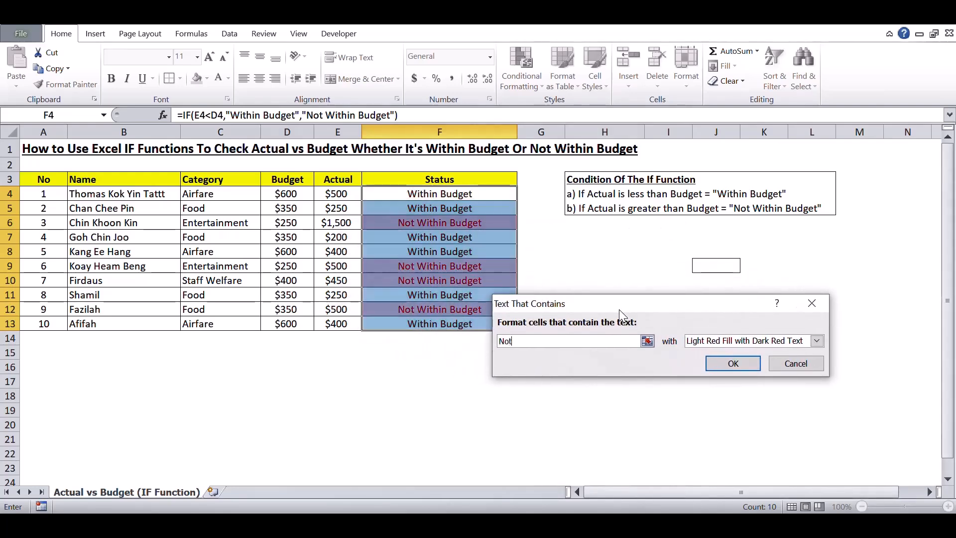
type(" Within Budget")
Give the rule a custom format with a bright red background fill and apply it to the status cells.
left_click(816, 341)
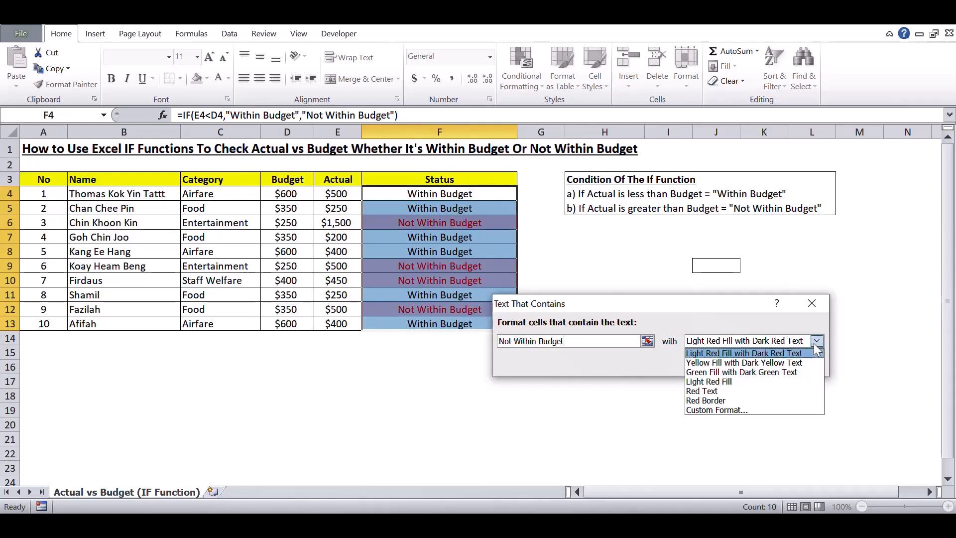
left_click(754, 410)
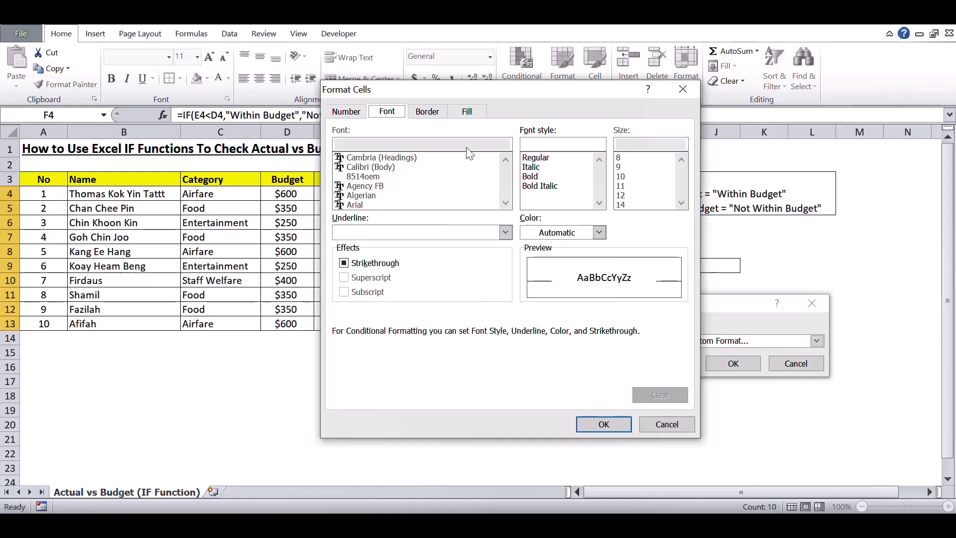
left_click(467, 111)
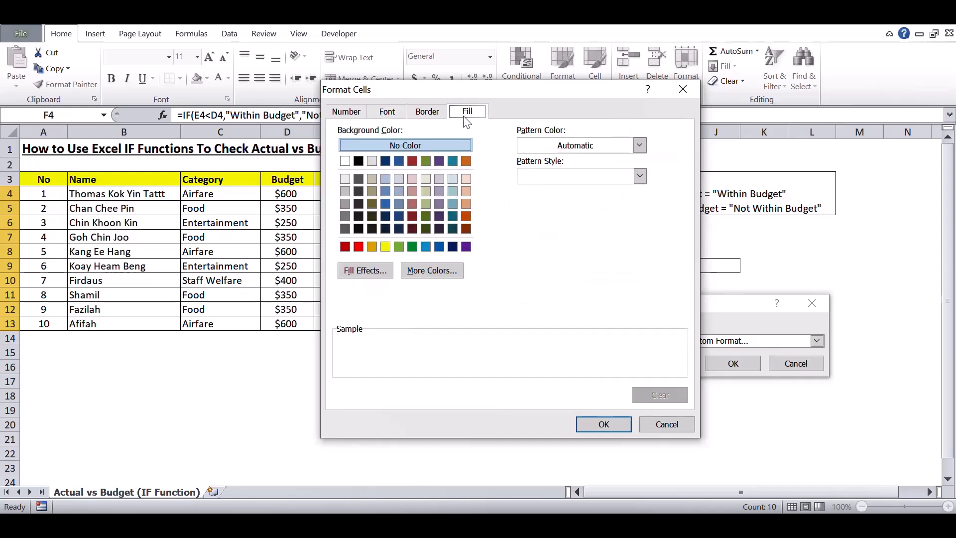
left_click(359, 247)
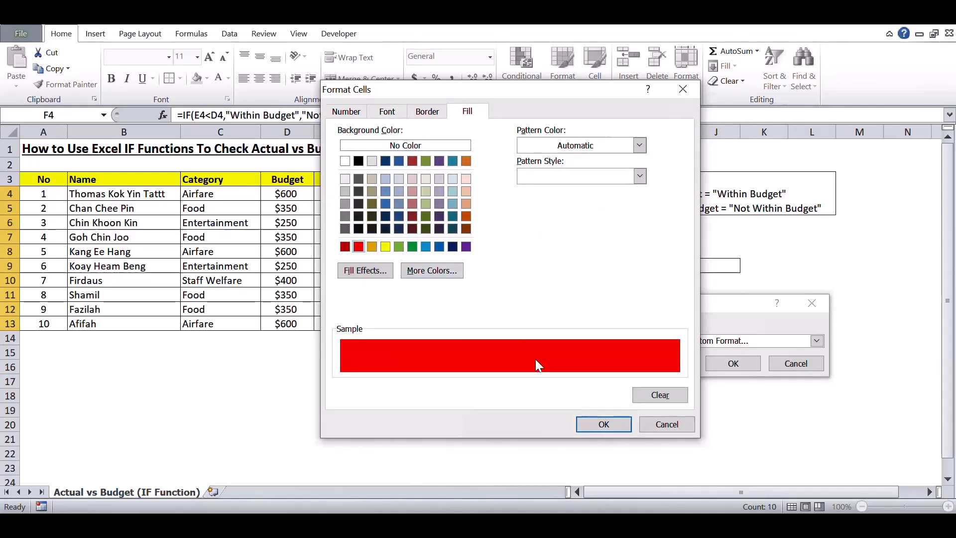
left_click(598, 425)
left_click(723, 362)
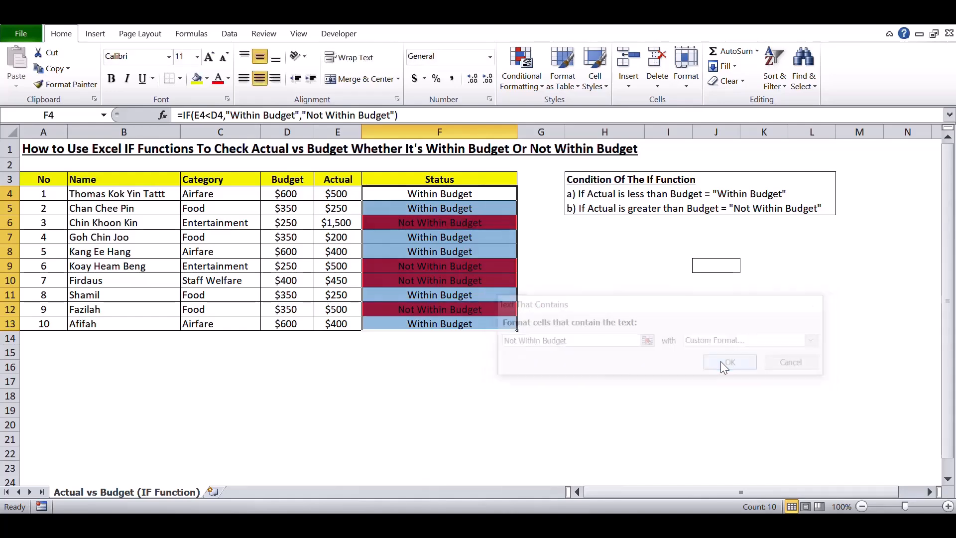
left_click(601, 309)
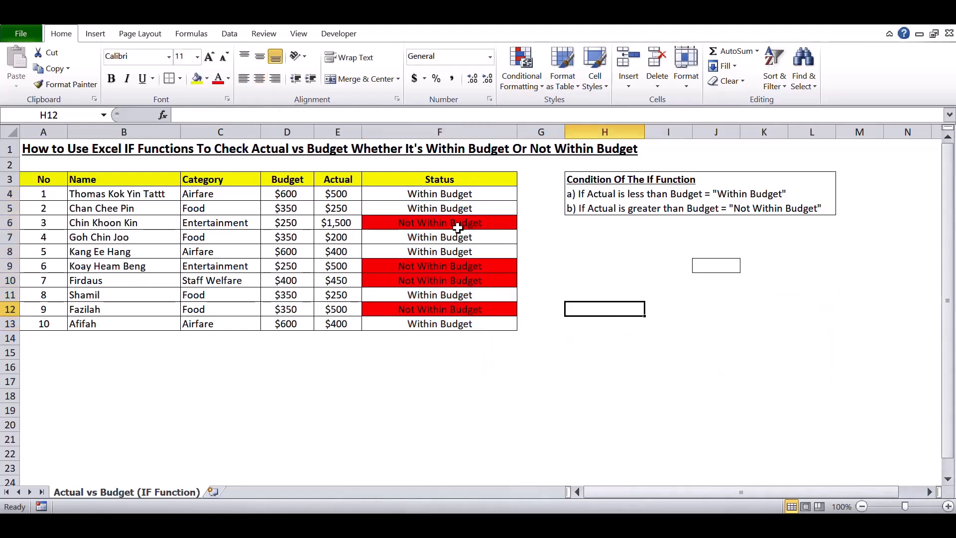